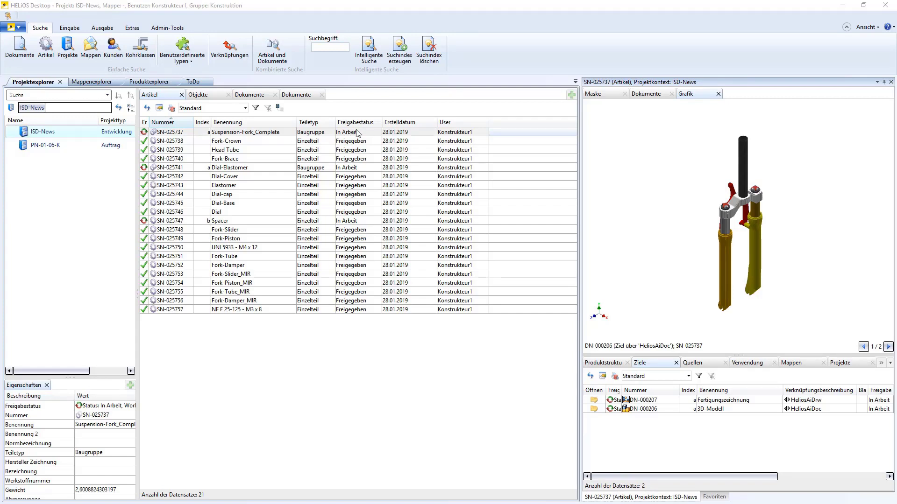
Examine the Dial-Elastomer and Spacer article previews, and compare index a and b in the Spacer's version management
left_click(256, 171)
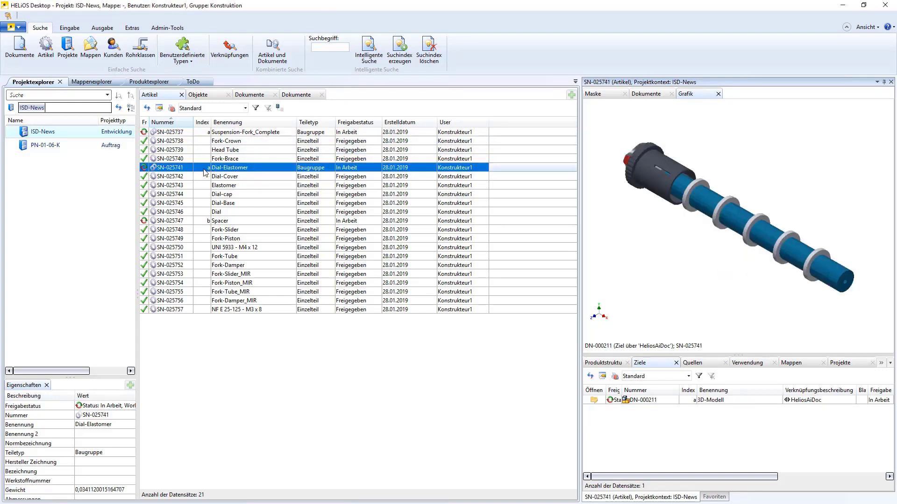
left_click(224, 223)
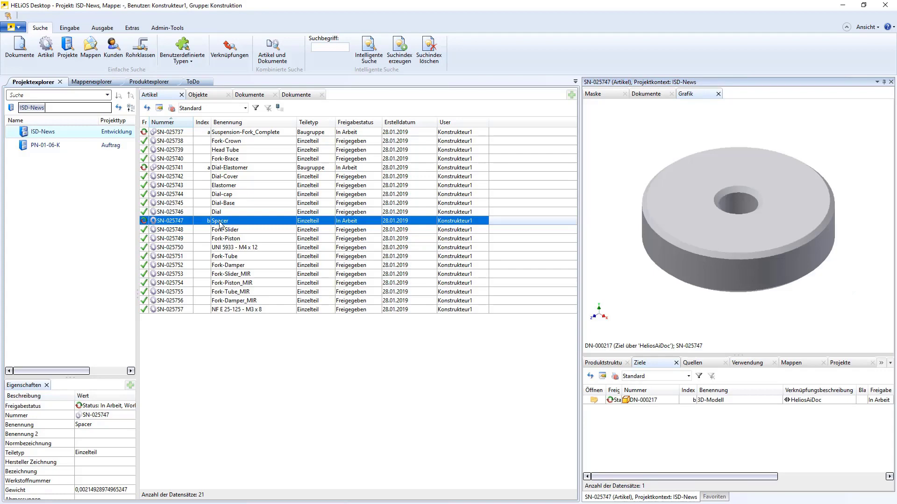
right_click(186, 223)
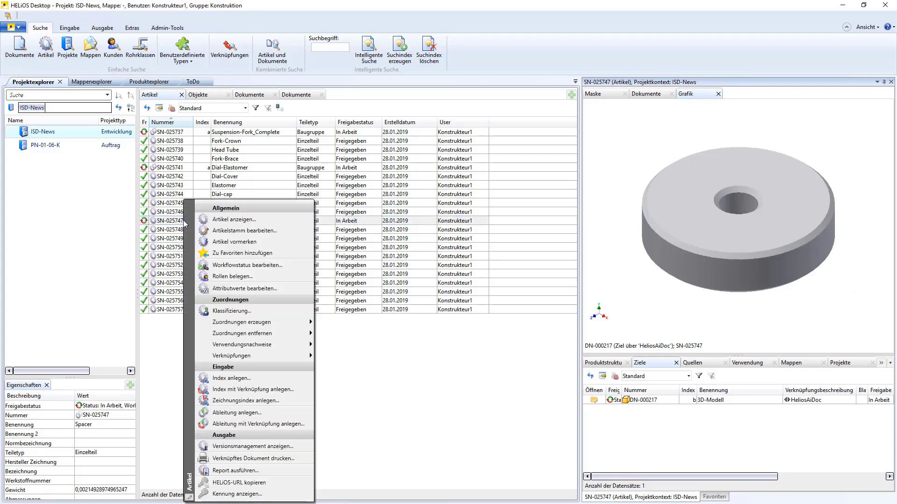
left_click(250, 447)
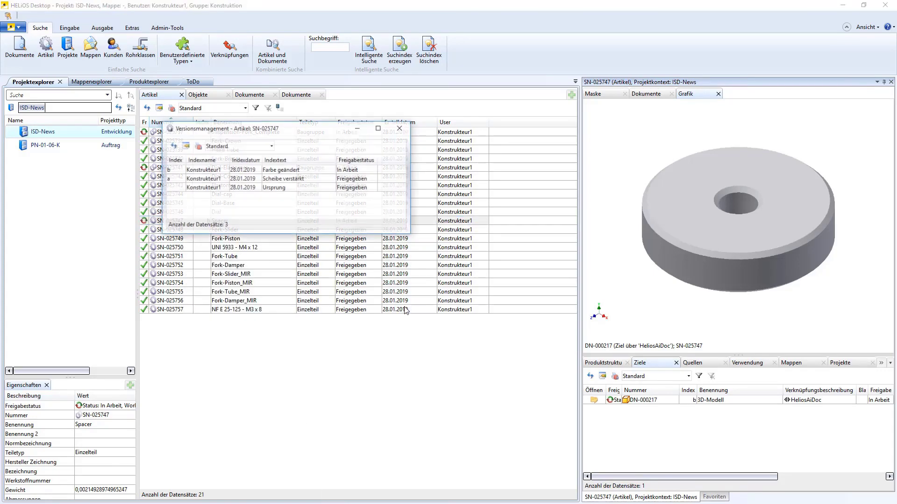
left_click(191, 181)
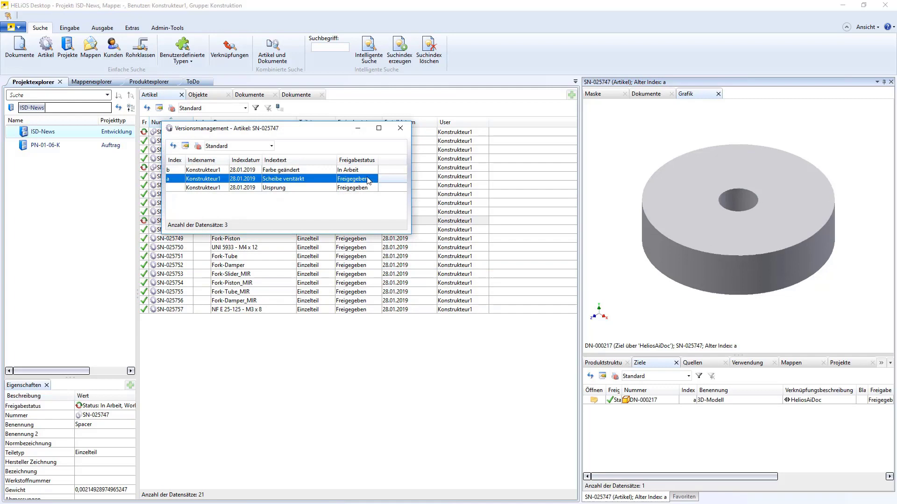
left_click(212, 170)
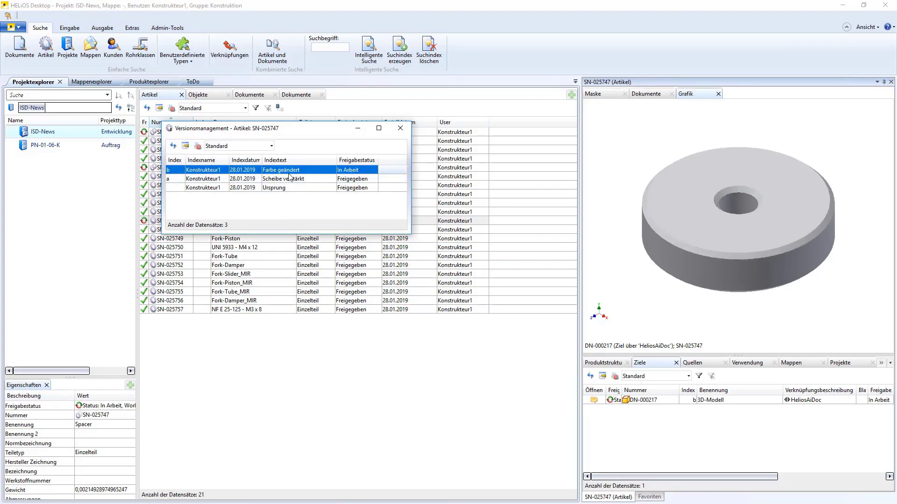
left_click(401, 129)
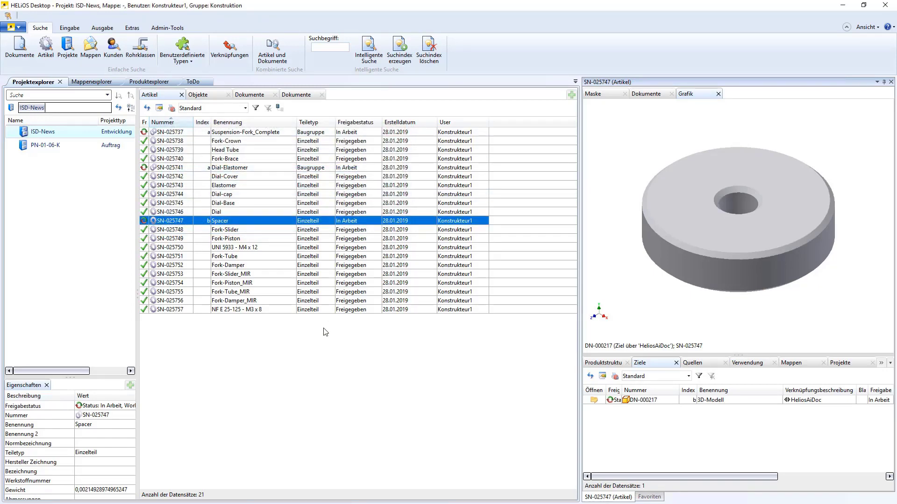
Switch to Autodesk Inventor and review the HELiOS options for updating components to newer index states
key("alt+Tab")
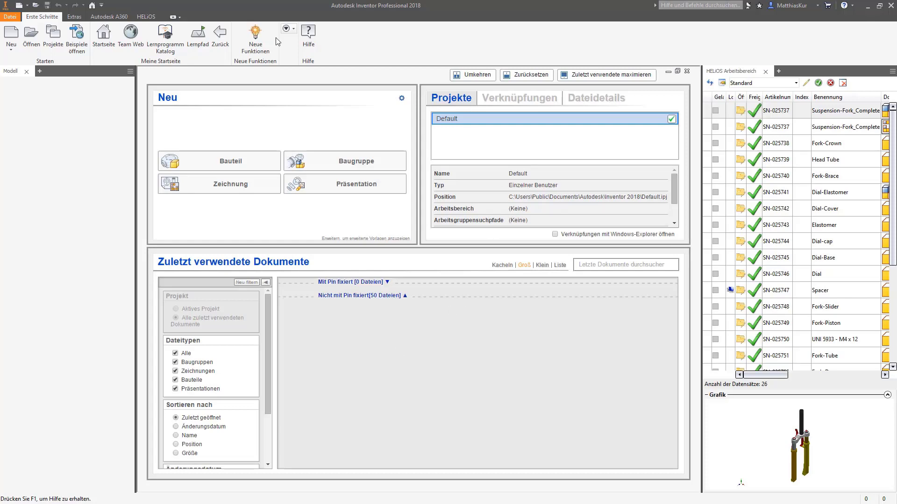
left_click(147, 17)
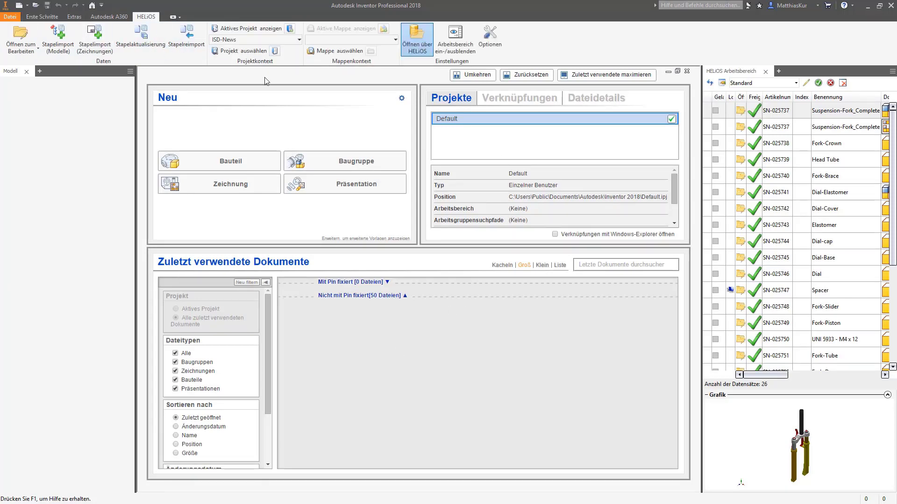
left_click(495, 44)
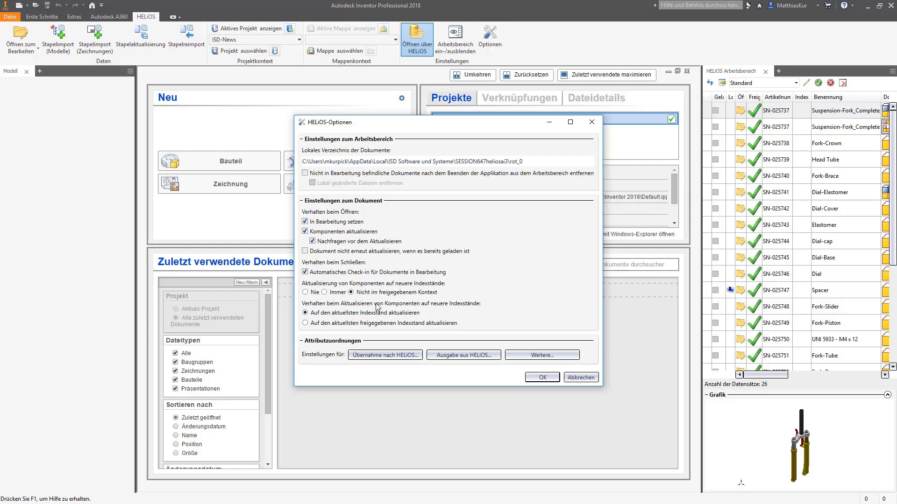
left_click(543, 378)
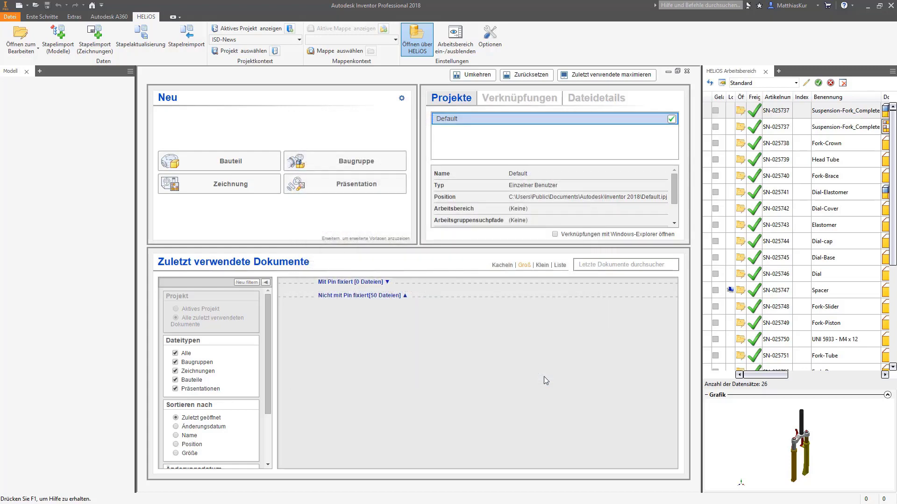
Open the released Suspension-Fork_Complete assembly without index from the HELiOS workspace and expand its first Dial-Elastomer subassembly in the model tree
left_click(778, 115)
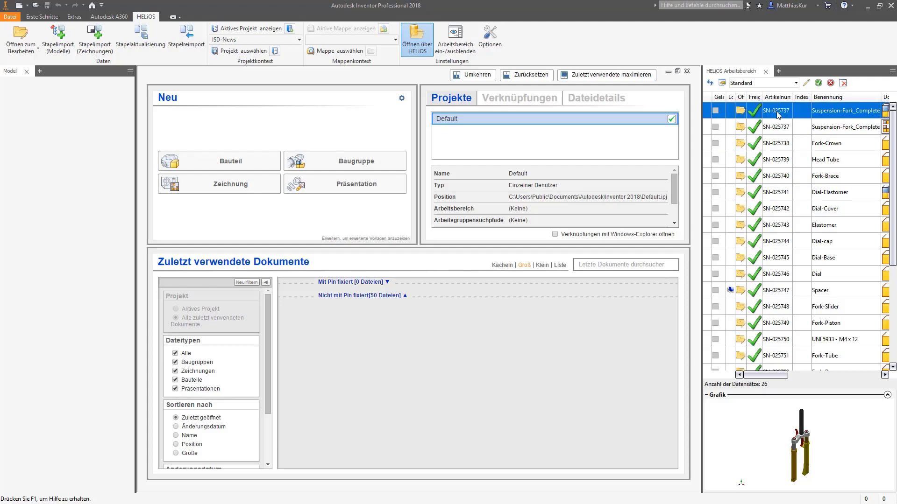
left_click(740, 111)
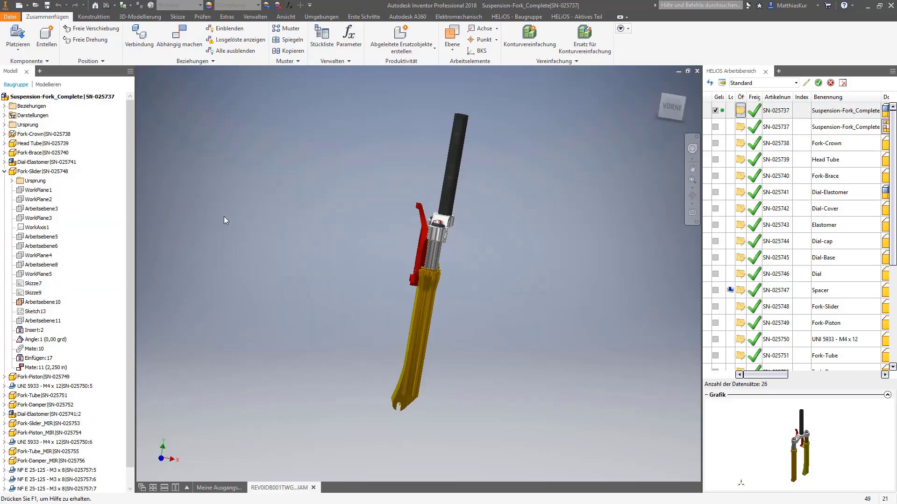
left_click(5, 172)
left_click(28, 163)
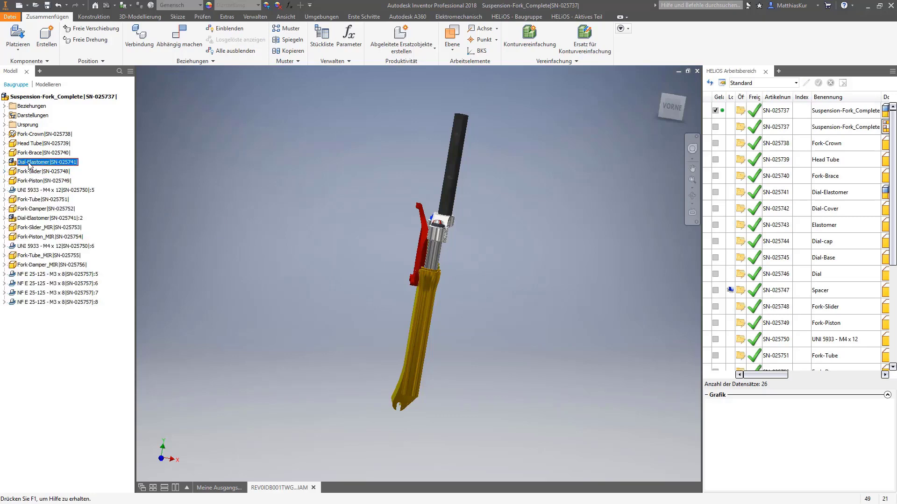
left_click(4, 162)
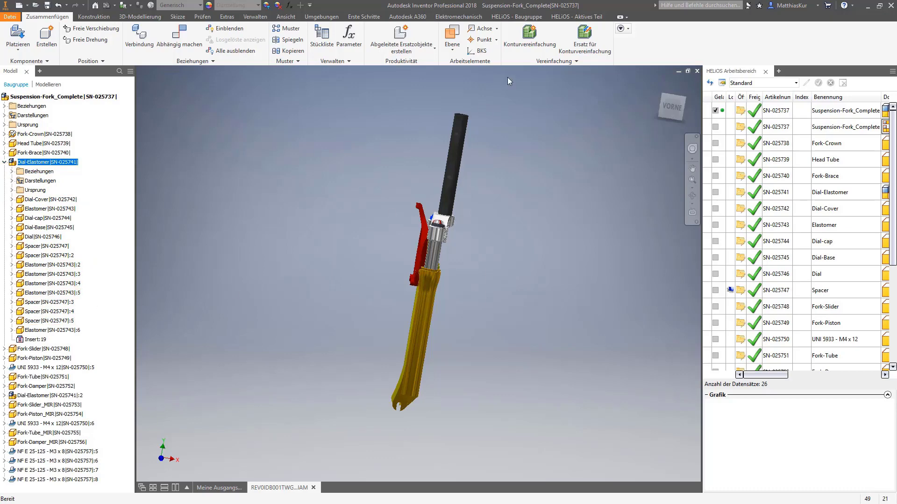
Take over the server state for all files of the Suspension-Fork_Complete assembly
left_click(516, 18)
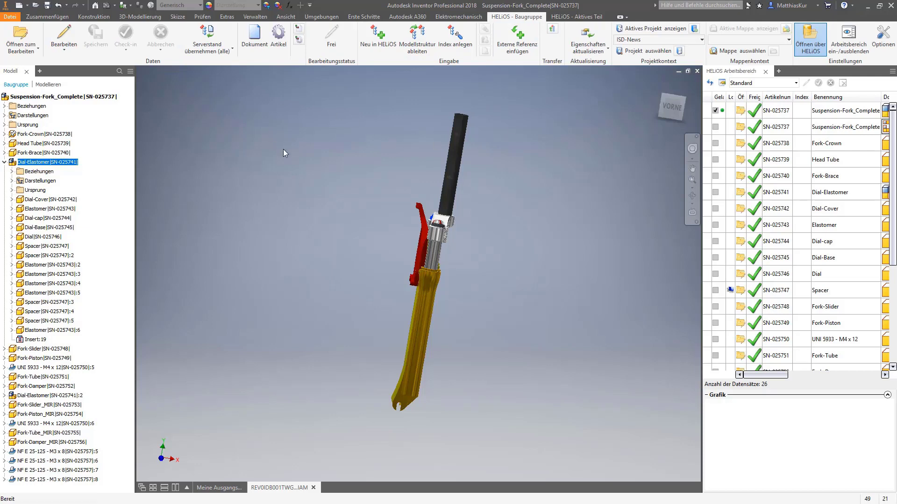
left_click(210, 32)
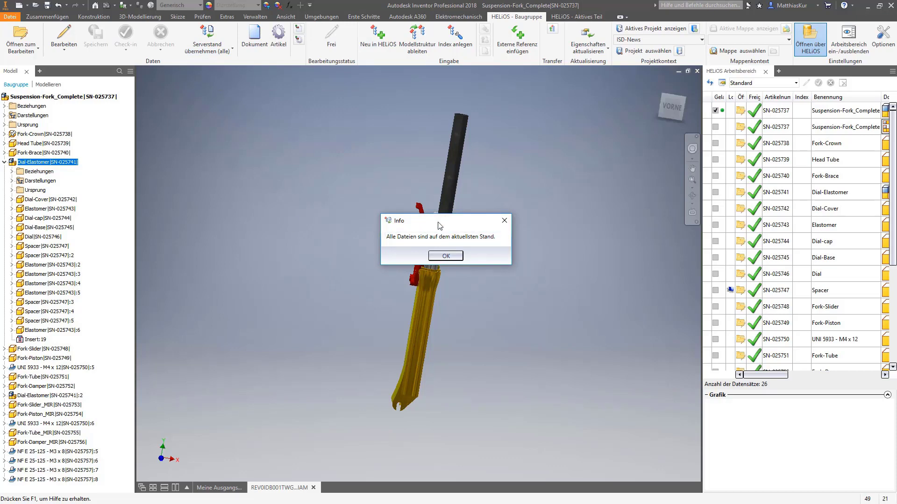
left_click(443, 257)
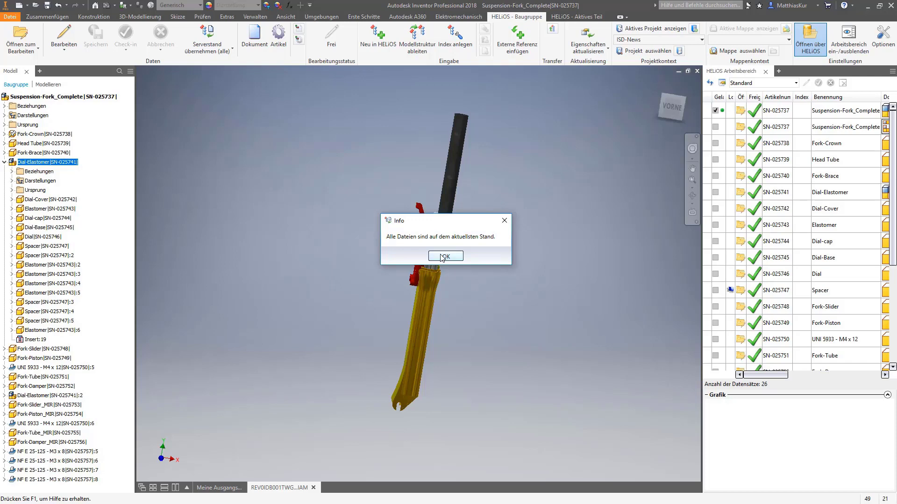
Set the HELiOS update behaviour for newer index states to "Auf den aktuellsten freigegebenen Indexstand aktualisieren"
left_click(883, 37)
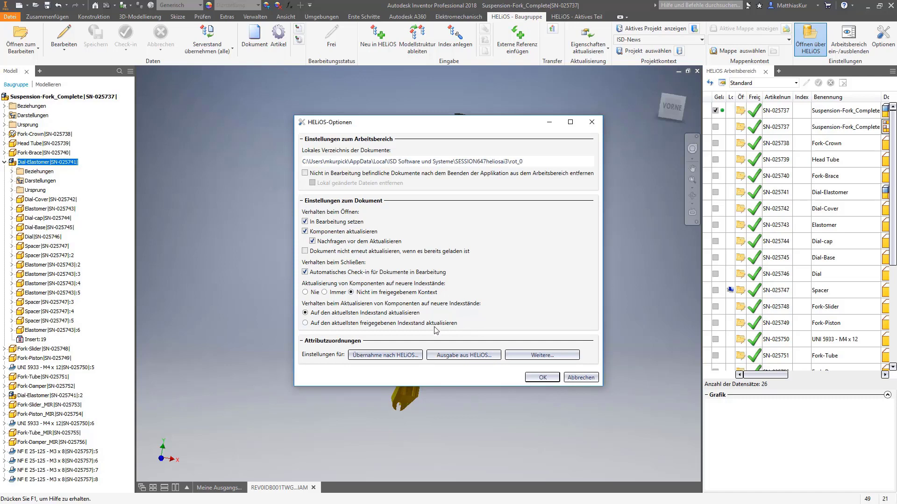
left_click(309, 323)
left_click(542, 378)
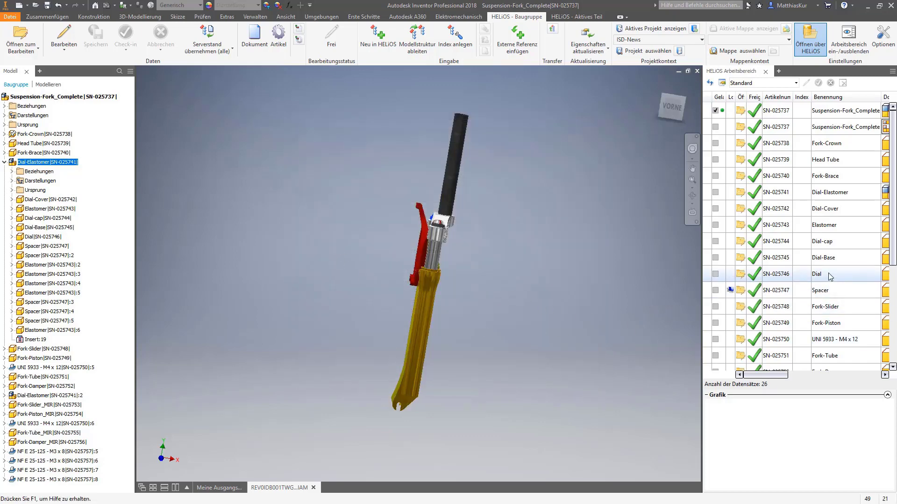
Open the Dial-Elastomer assembly with index a and update all its Spacer components to the latest released index
scroll(838, 230, "down", 4)
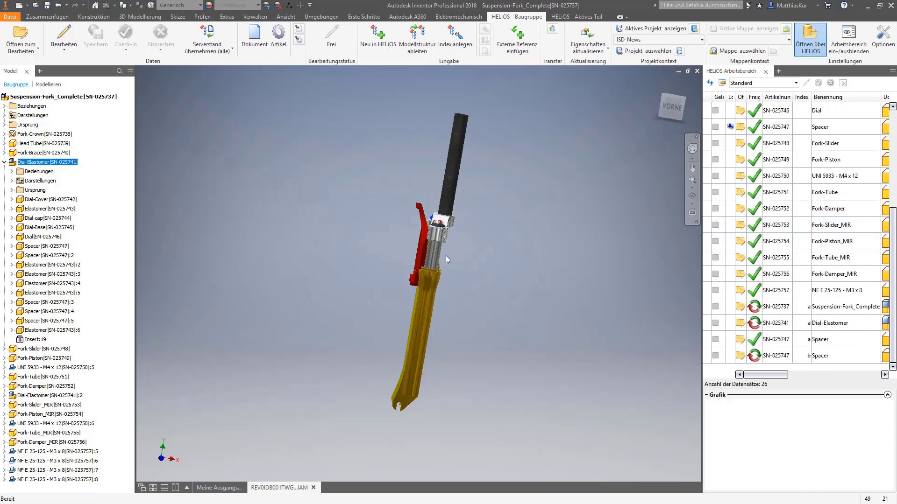
left_click(849, 327)
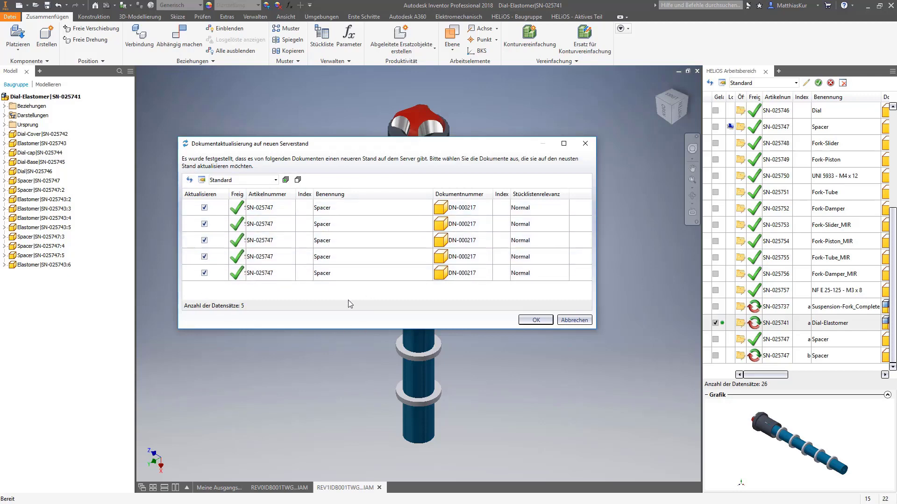
left_click(535, 320)
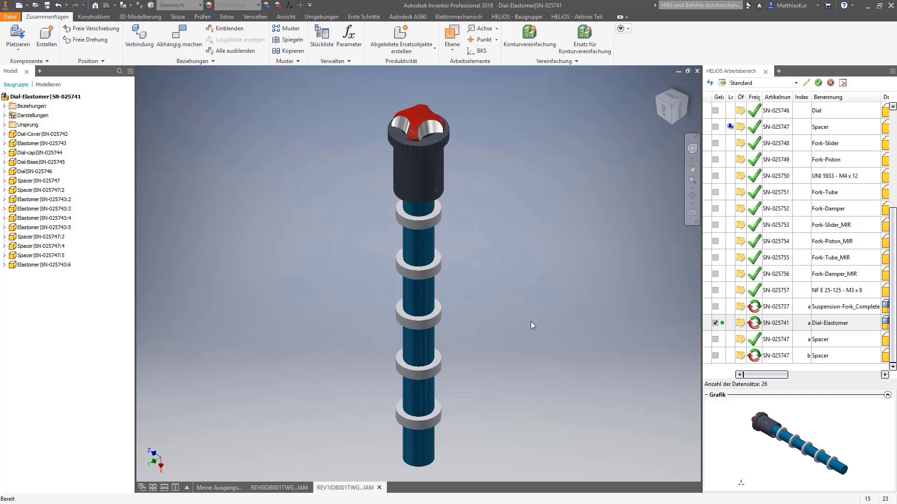
Check the index of the third Spacer instance in the model tree and review the active HELiOS update option
left_click(56, 237)
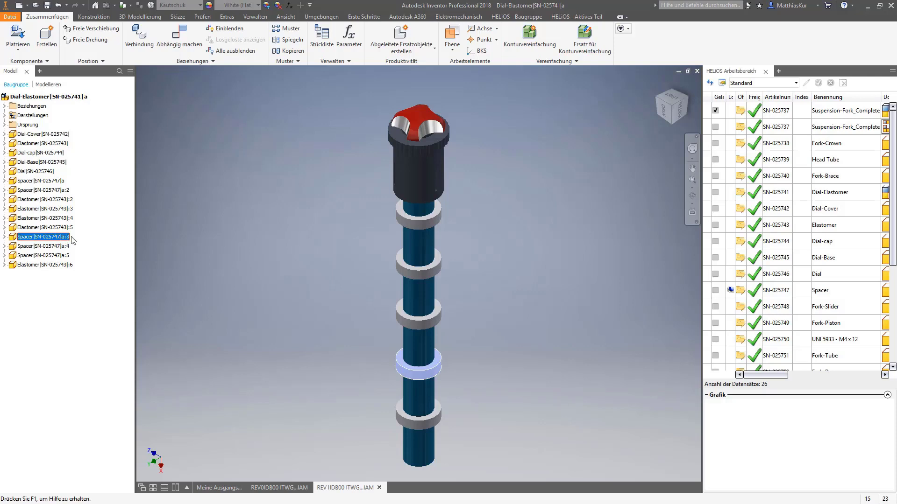
left_click(516, 17)
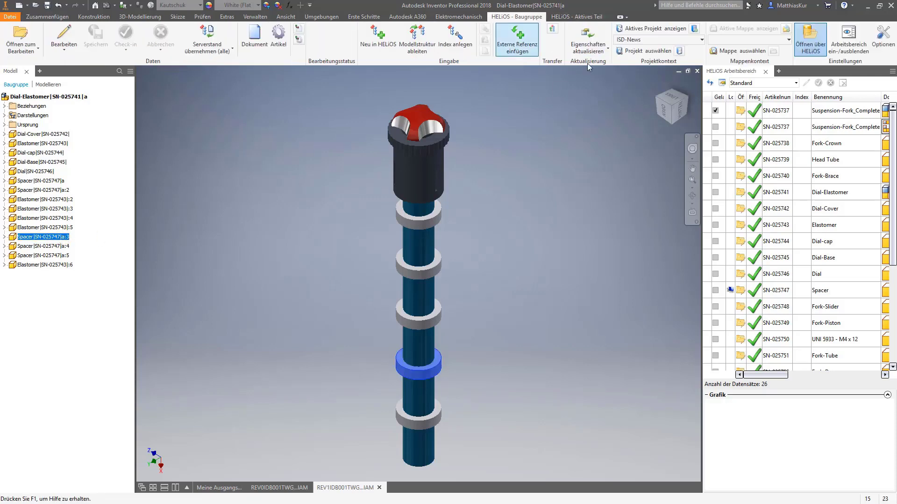
left_click(882, 37)
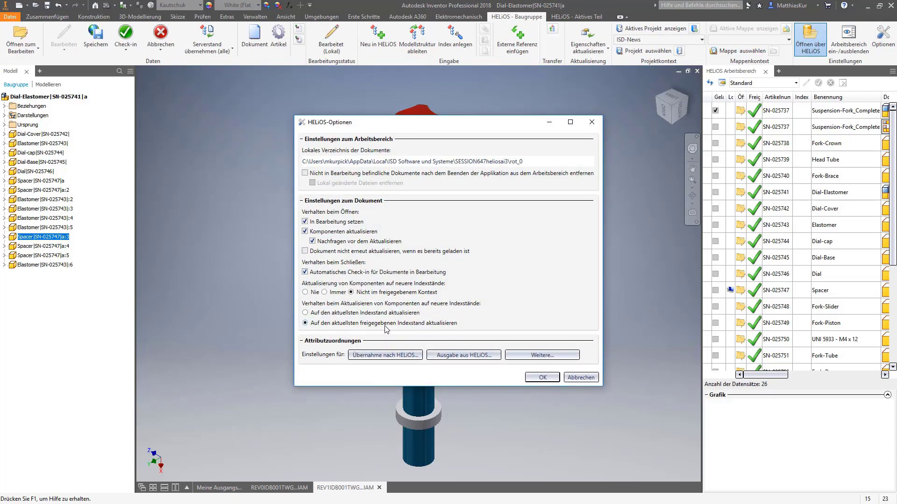
left_click(580, 378)
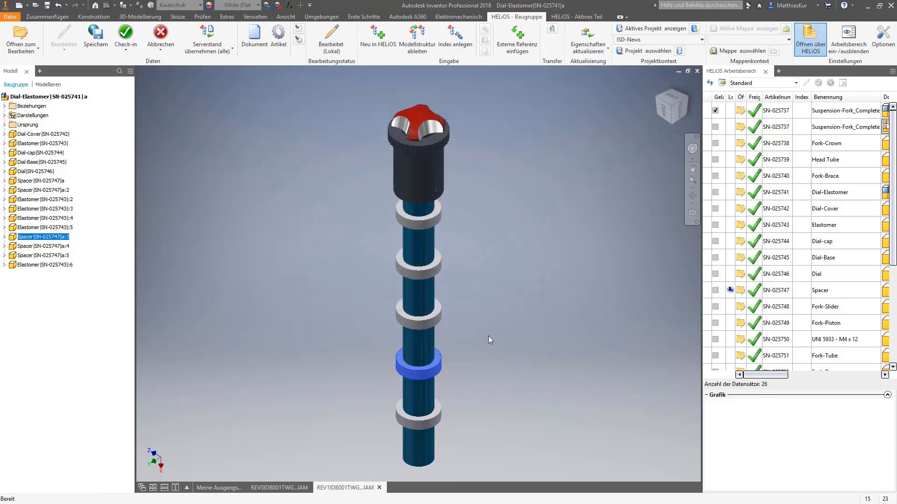
Cancel the editing of the Dial-Elastomer assembly and return to the Suspension-Fork_Complete assembly
left_click(160, 34)
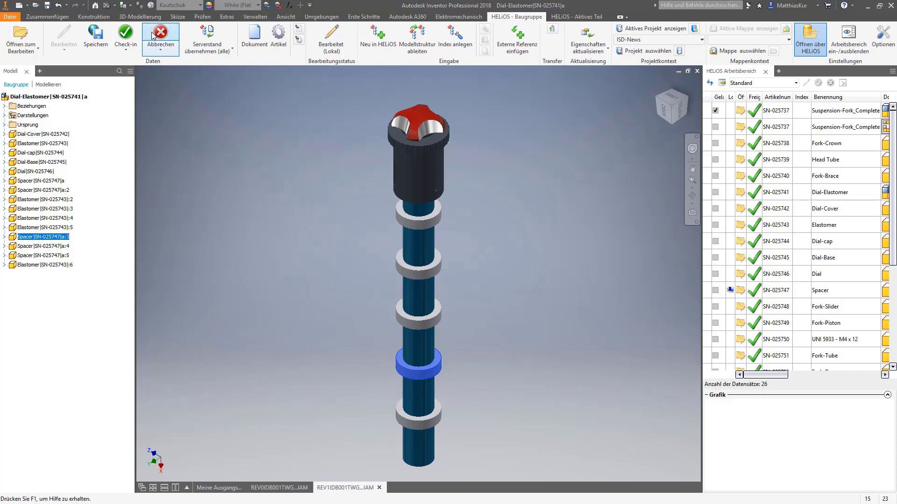
left_click(449, 257)
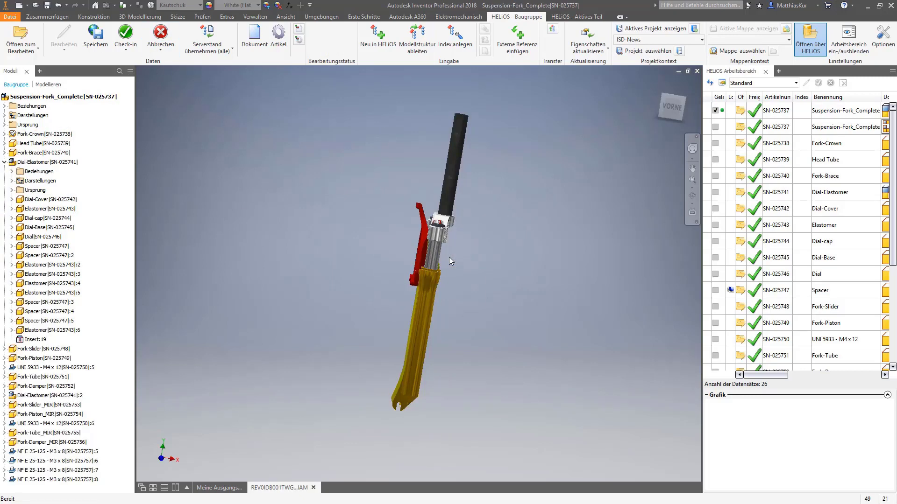
Set the HELiOS update behaviour for newer index states to "Auf den aktuellsten Indexstand aktualisieren"
left_click(883, 37)
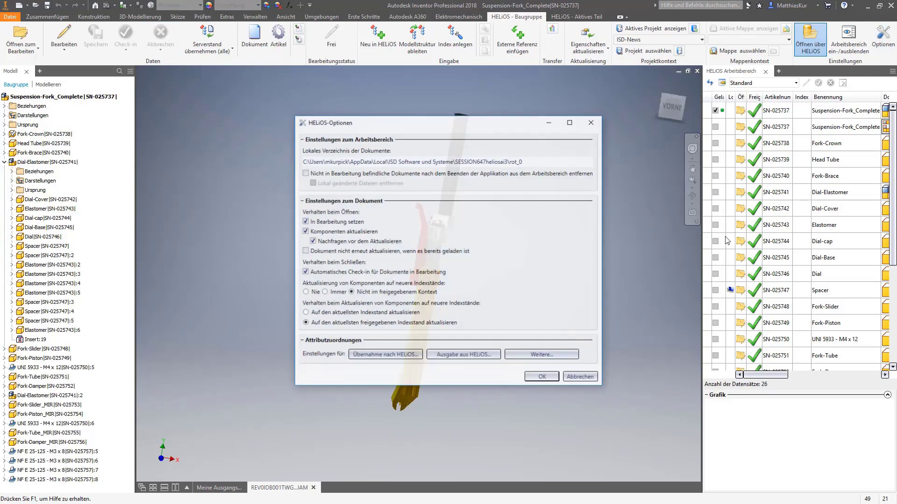
left_click(334, 313)
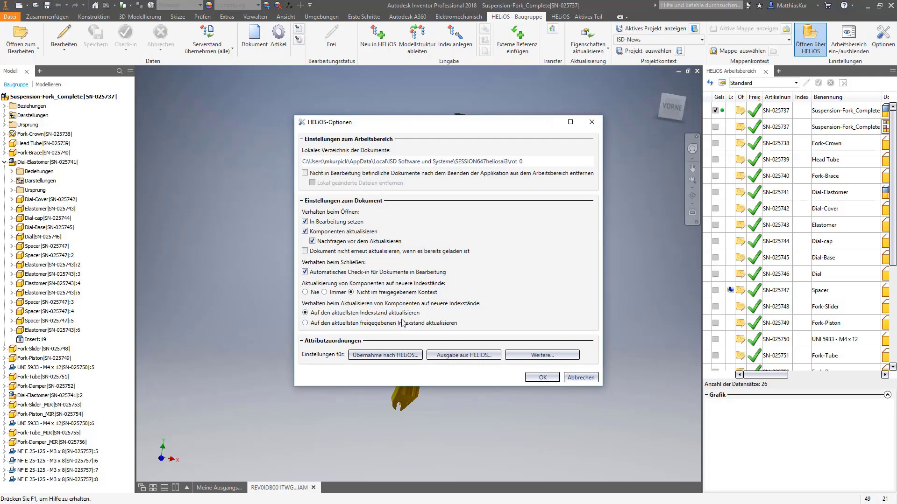
left_click(540, 377)
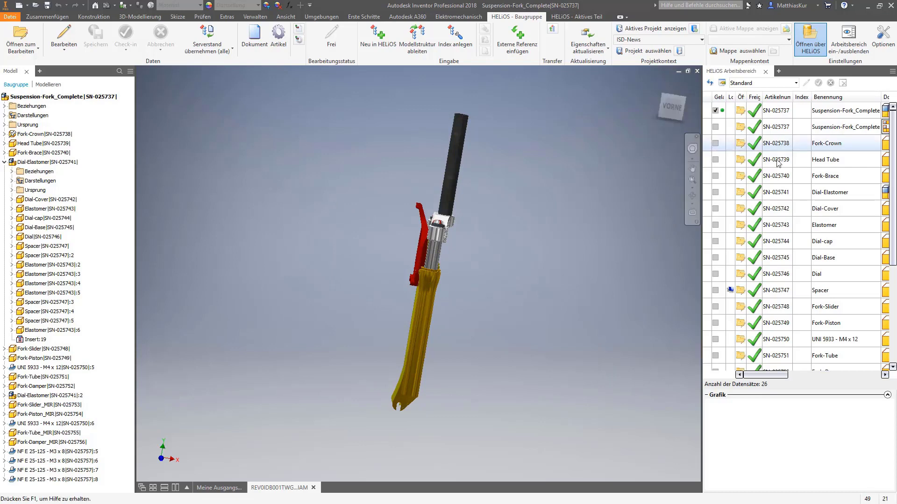
Reopen the Dial-Elastomer assembly with index a, update all its Spacer components to index b, and inspect a Spacer up close
left_click_drag(895, 222, 894, 347)
left_click(848, 323)
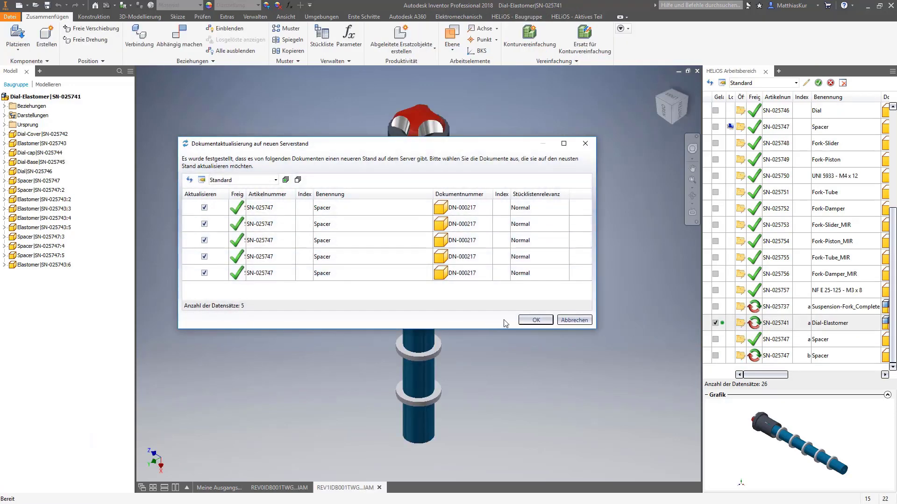
left_click(204, 272)
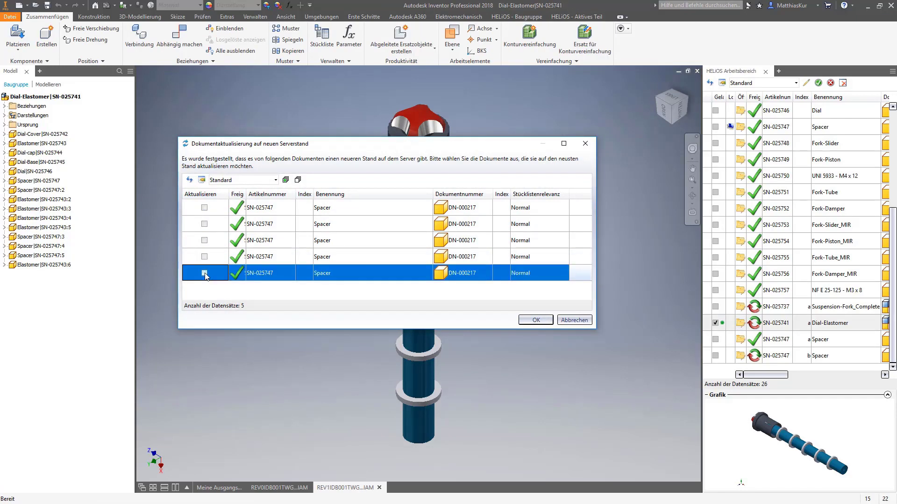
left_click(551, 321)
scroll(421, 306, "up", 10)
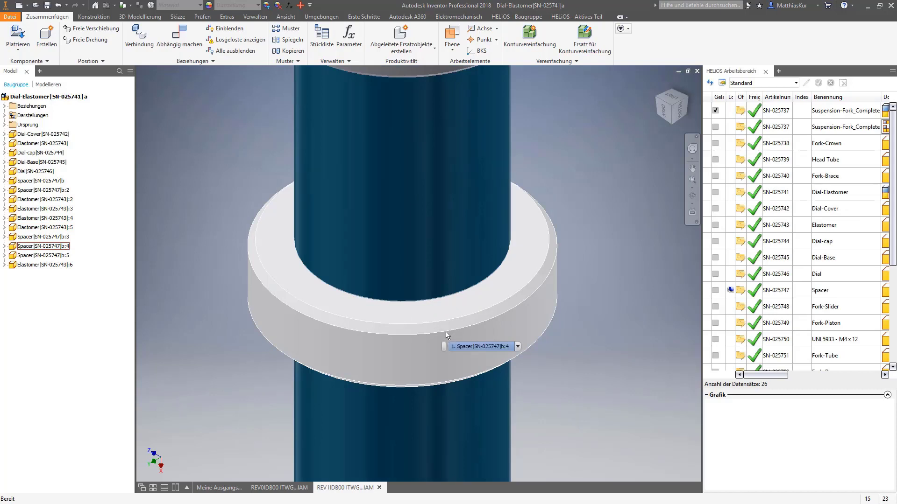
Highlight the fourth Spacer instance with index b in the Dial-Elastomer assembly, and check the assembly in to HELiOS
left_click(67, 247)
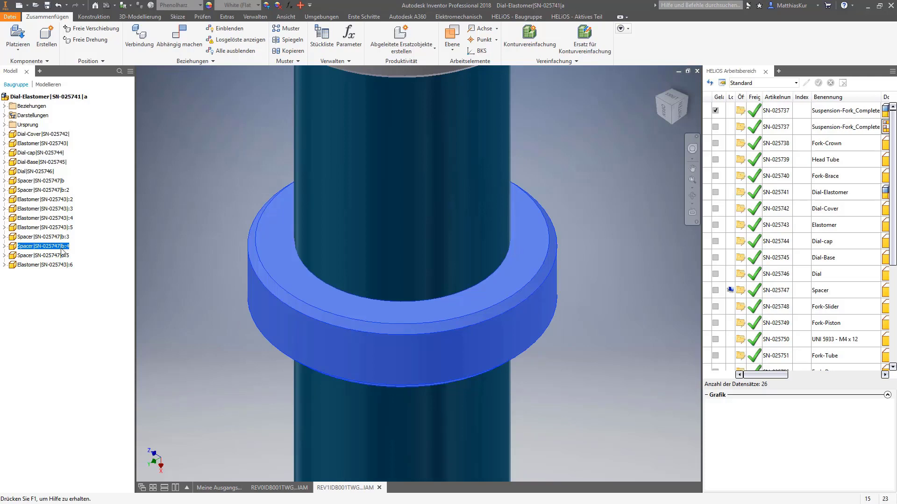
scroll(390, 280, "up", 8)
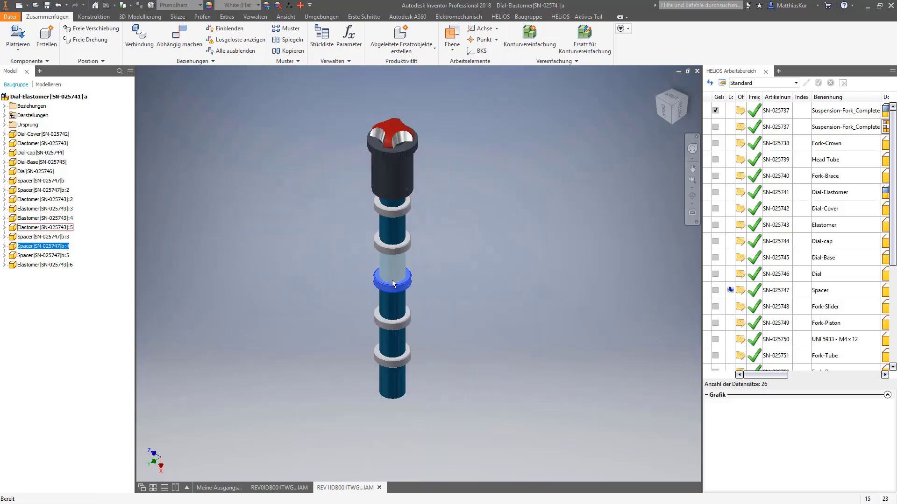
left_click(516, 16)
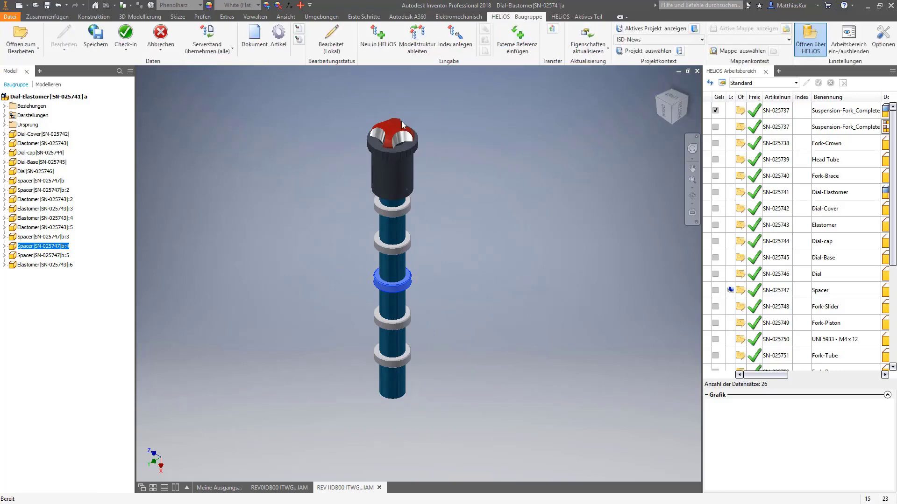
left_click(125, 35)
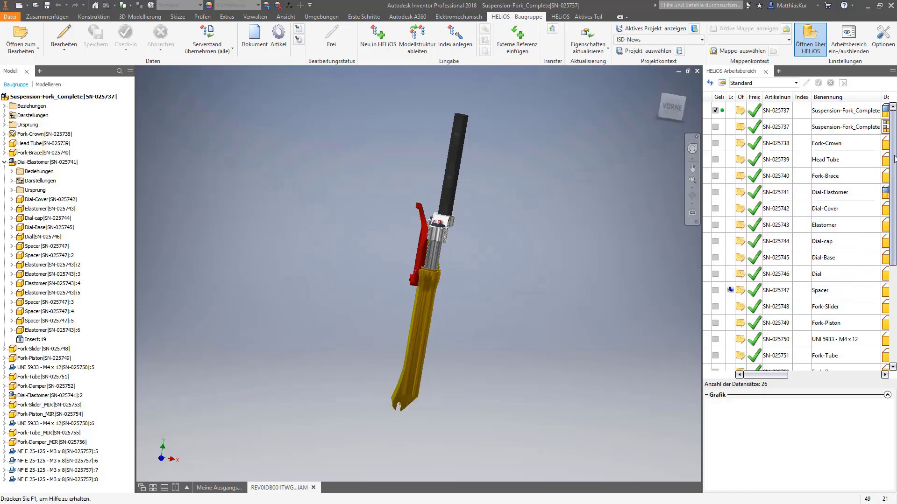
Open Suspension-Fork_Complete with index a, updating both Dial-Elastomer subassemblies to the newer server state, and highlight the first Dial-Elastomer in the model
left_click_drag(894, 159, 894, 300)
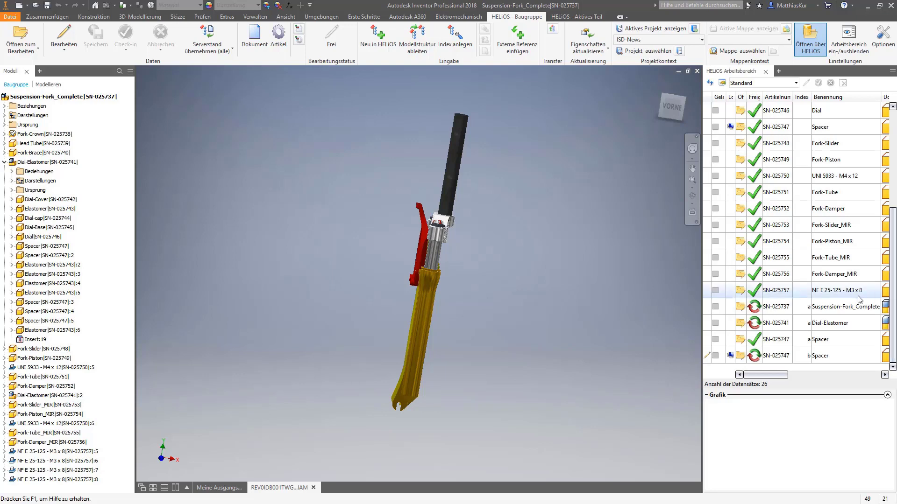
left_click(854, 314)
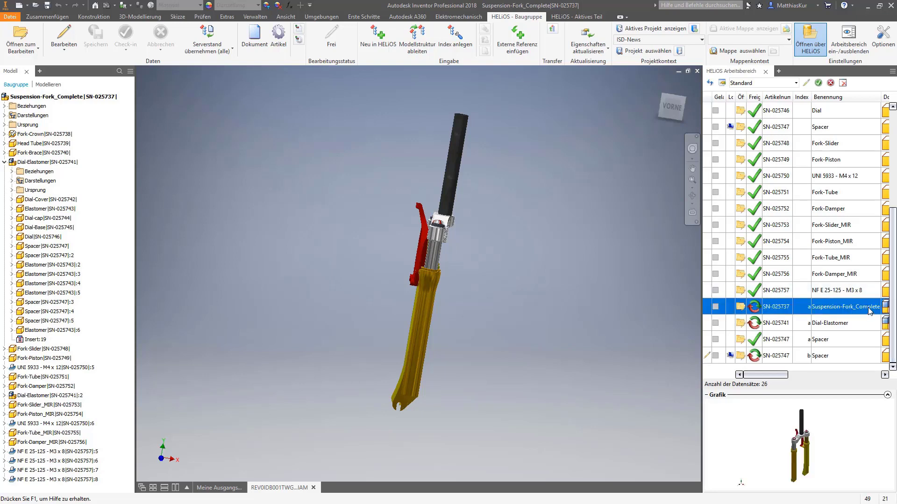
left_click(740, 307)
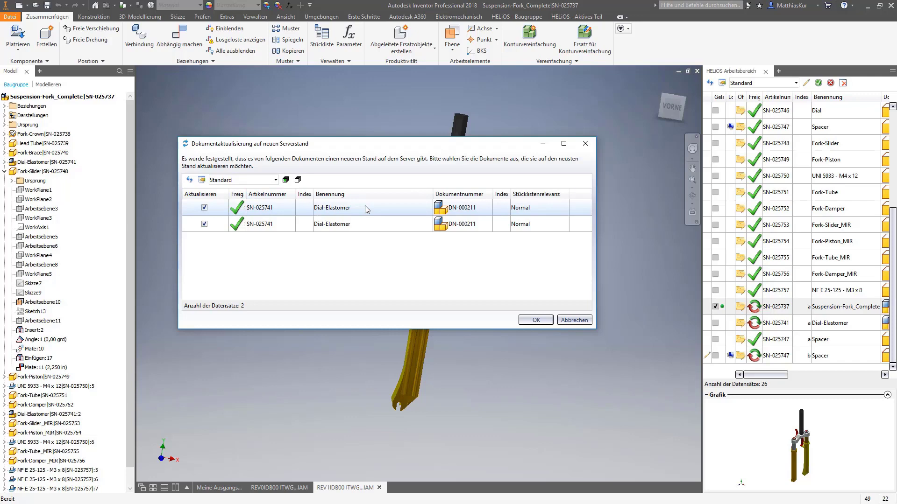
left_click(533, 321)
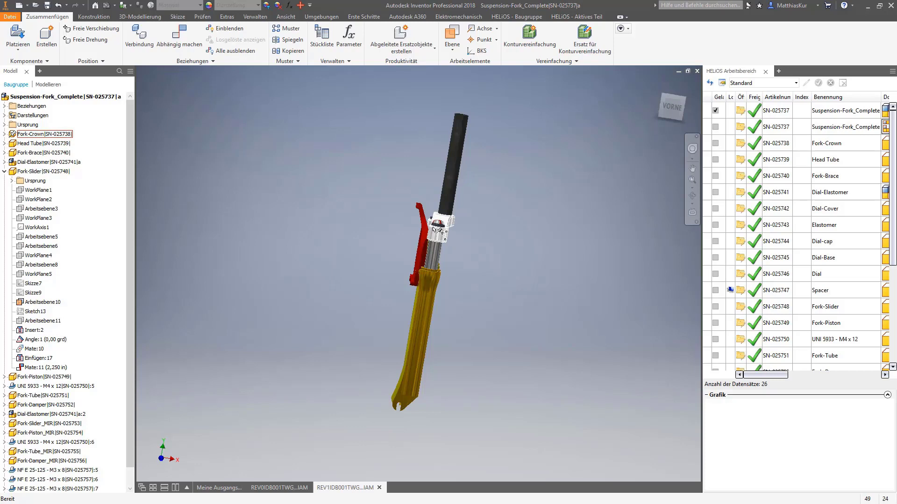
middle_click_drag(430, 229, 472, 238, "shift")
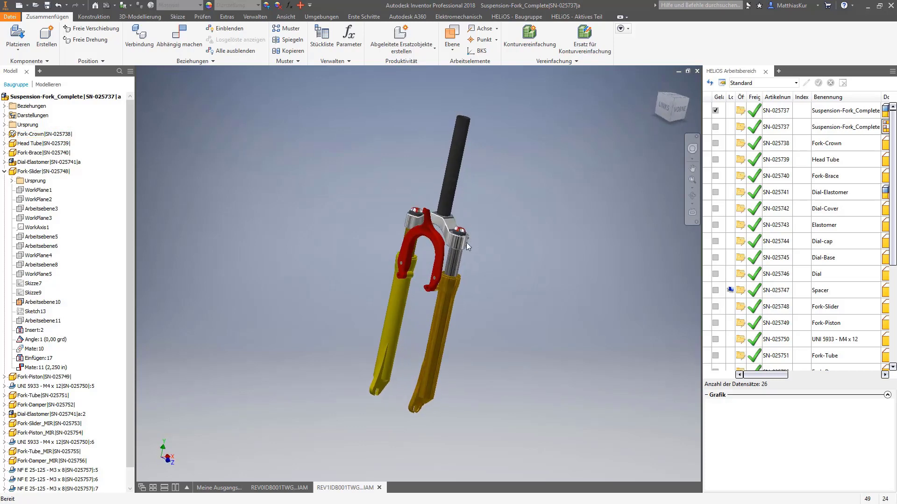
left_click(58, 162)
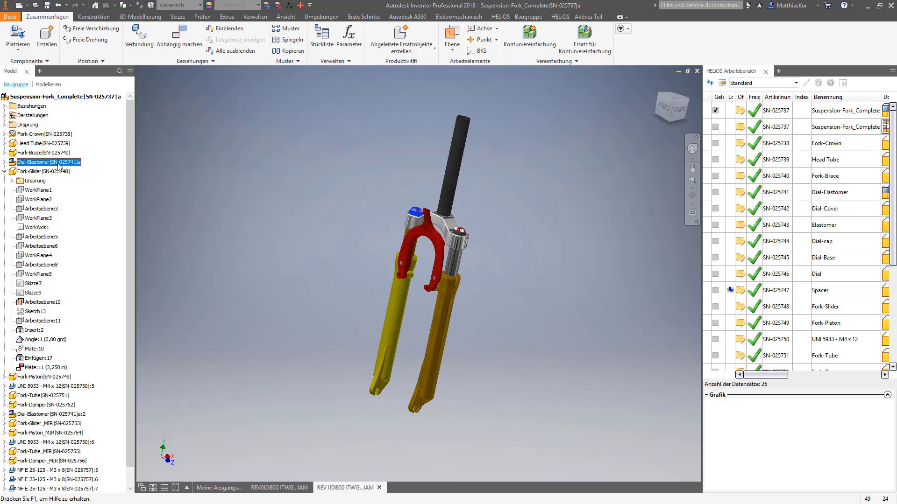